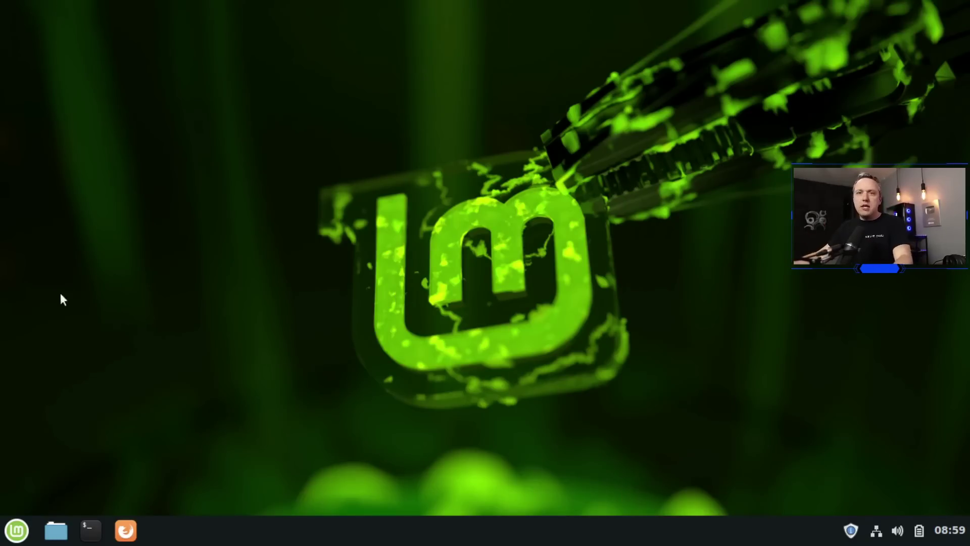
Open the Mint menu showing the All Applications list
left_click(17, 530)
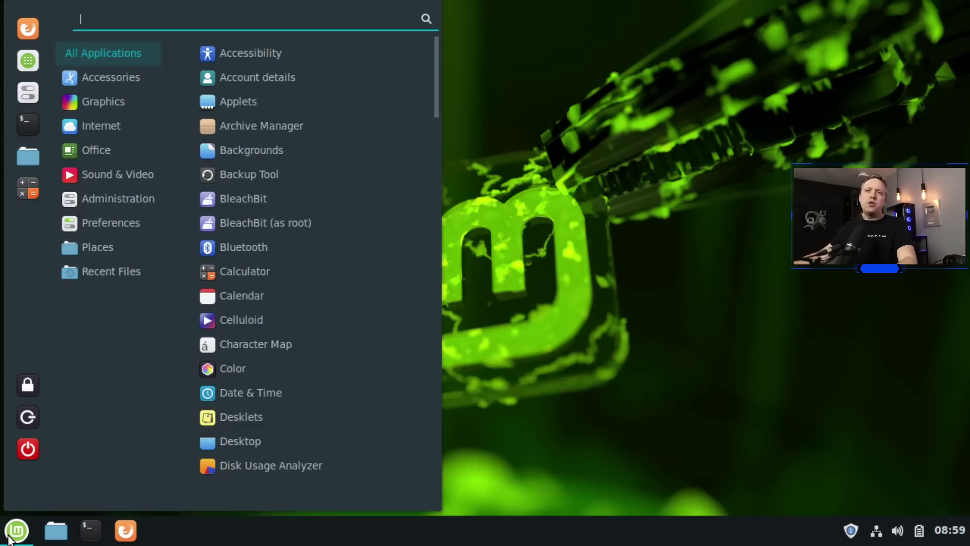
Launch Timeshift from the Administration category, authenticating with the administrator password
mouse_move(101, 272)
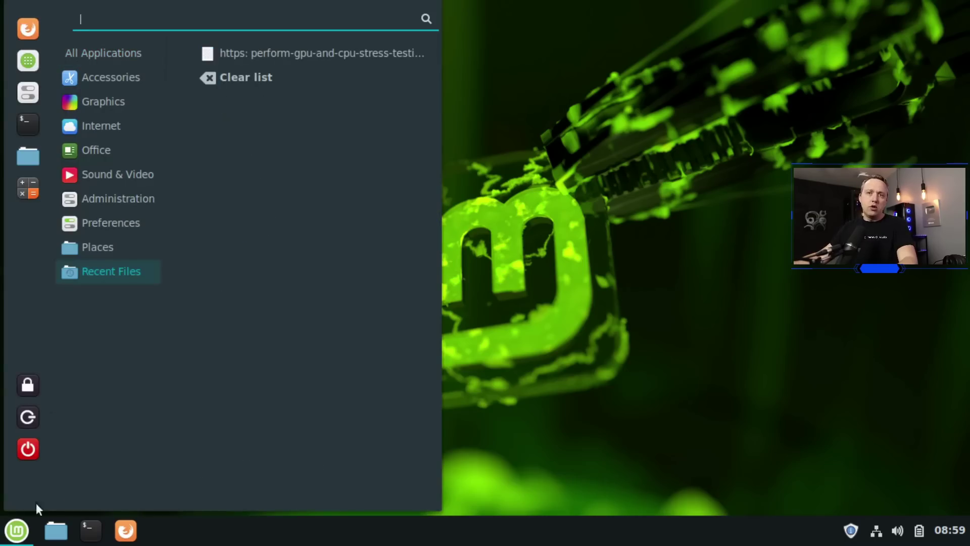
mouse_move(105, 199)
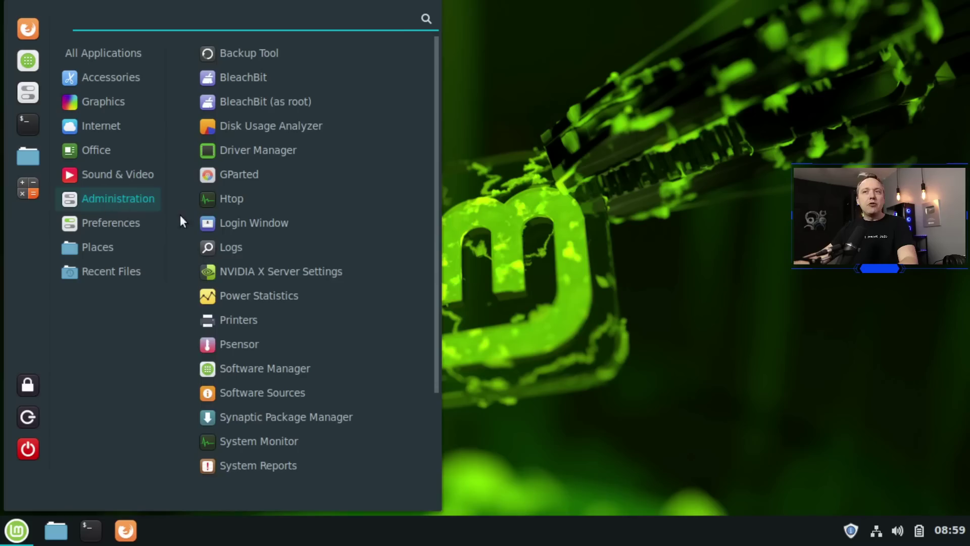
scroll(301, 341, "down", 3)
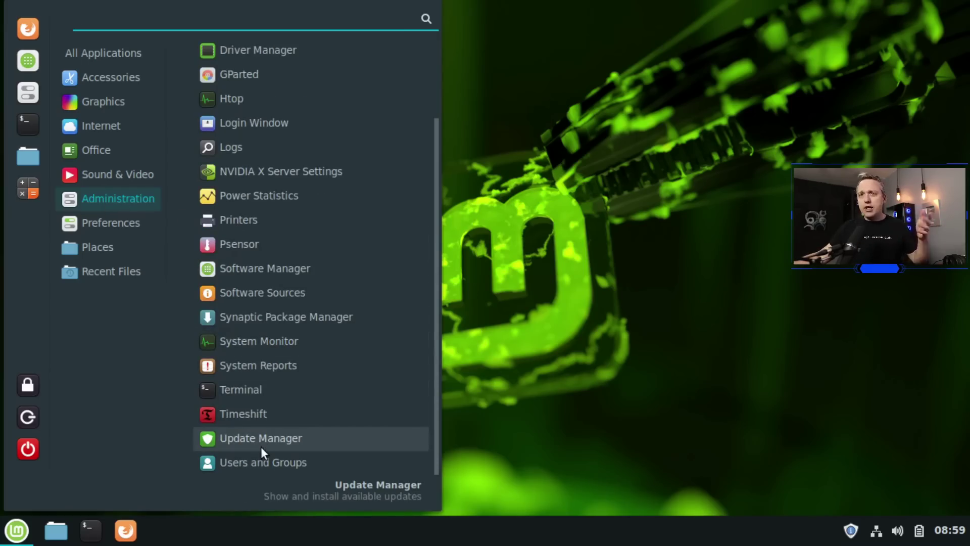
left_click(228, 413)
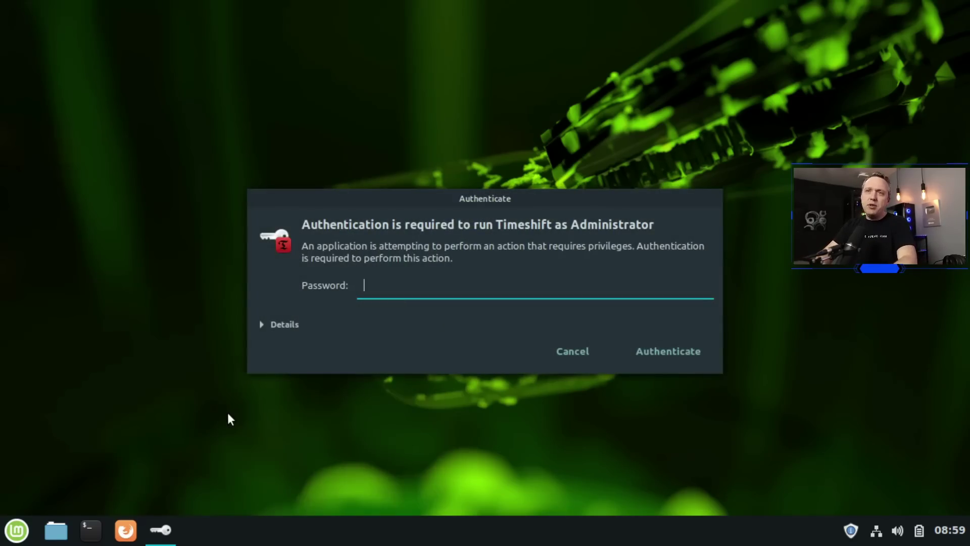
type("*****")
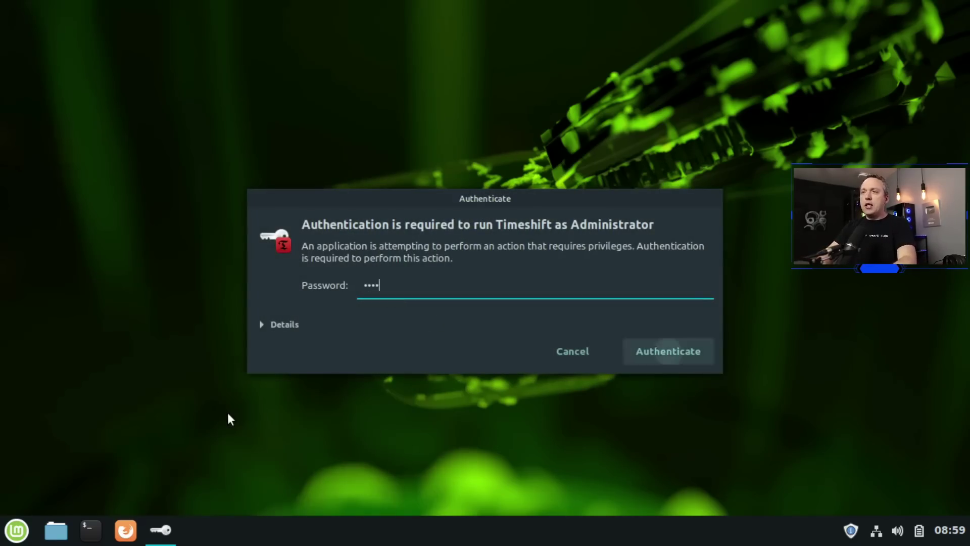
key("Return")
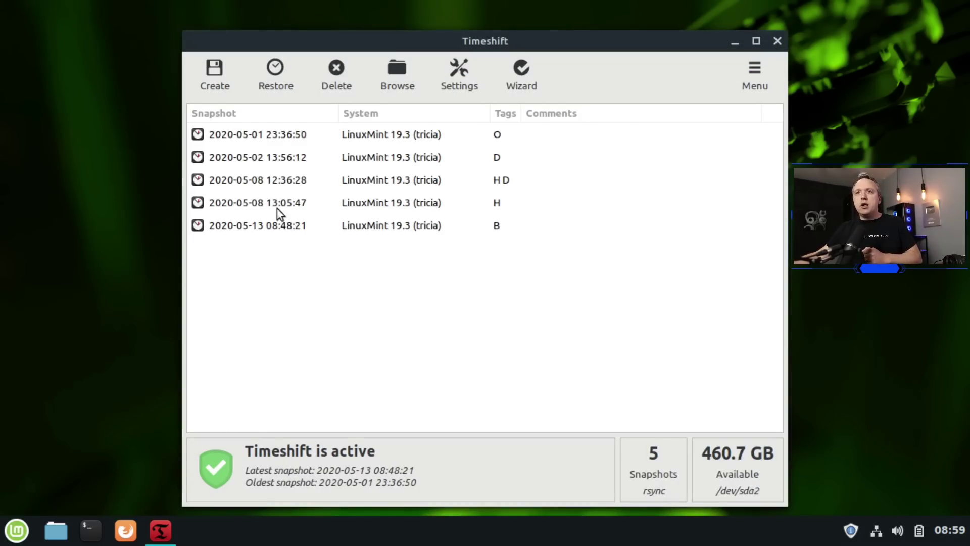
left_click(261, 226)
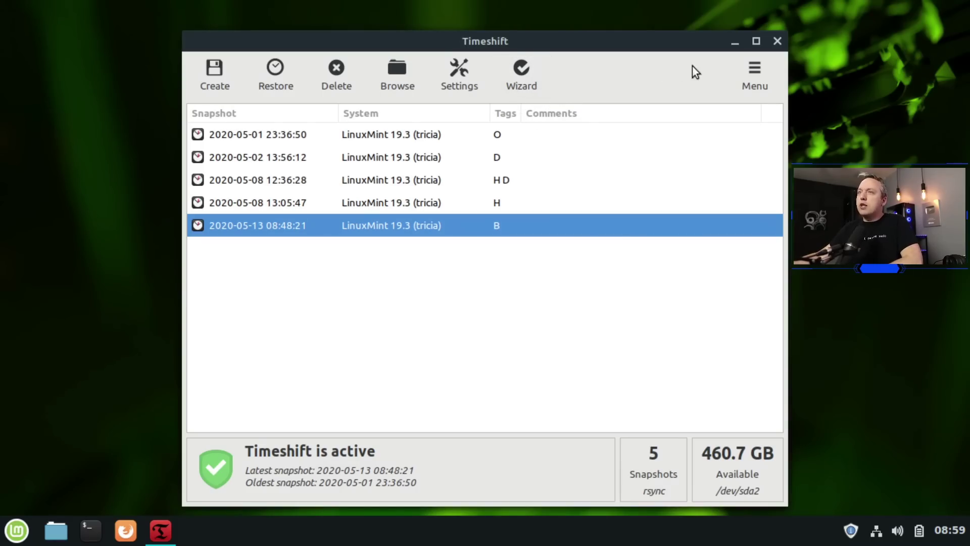
Close Timeshift, launch Update Manager from the menu, and maximize its window
left_click(778, 42)
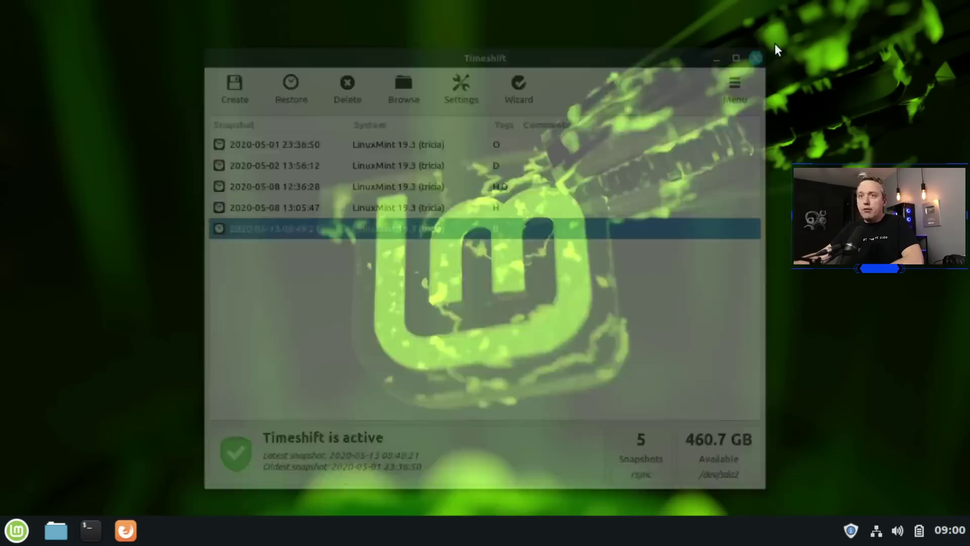
left_click(30, 519)
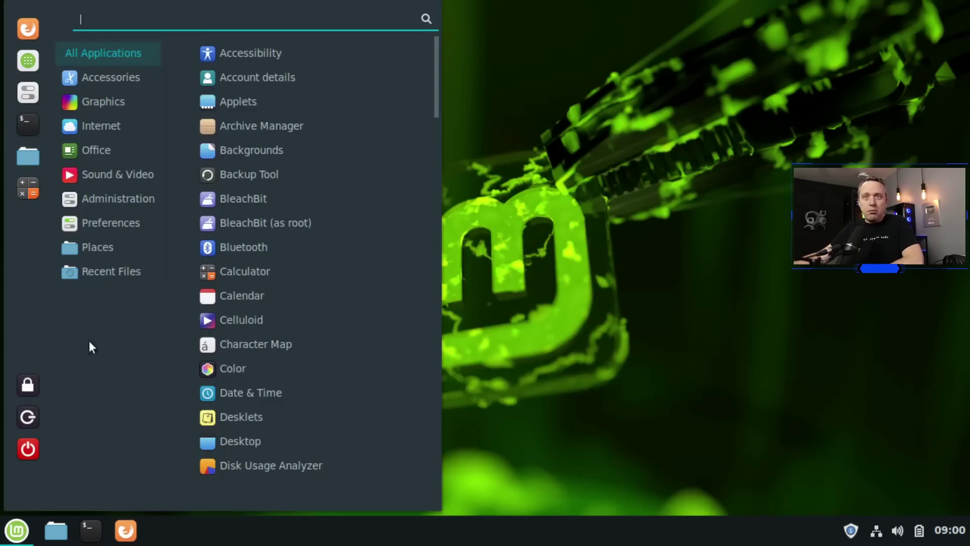
scroll(292, 403, "down", 3)
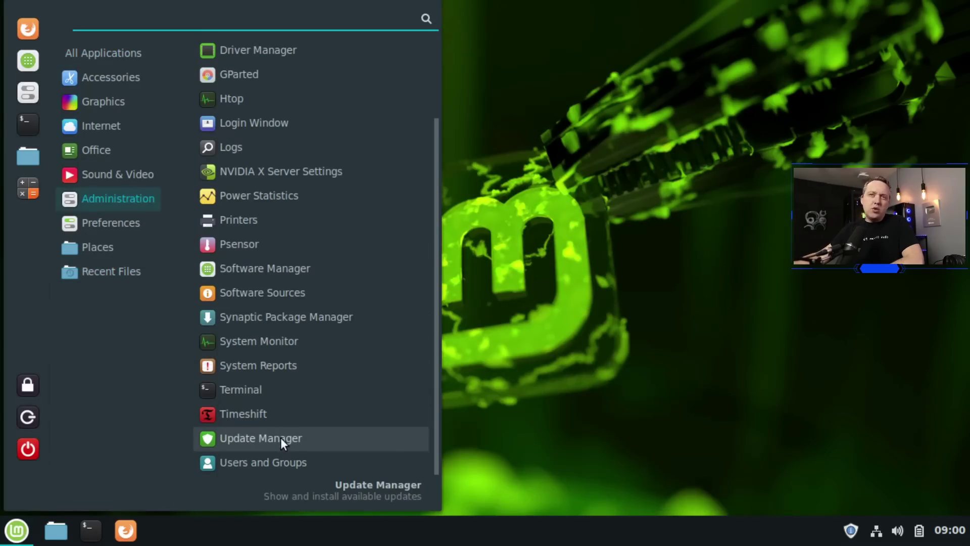
left_click(852, 529)
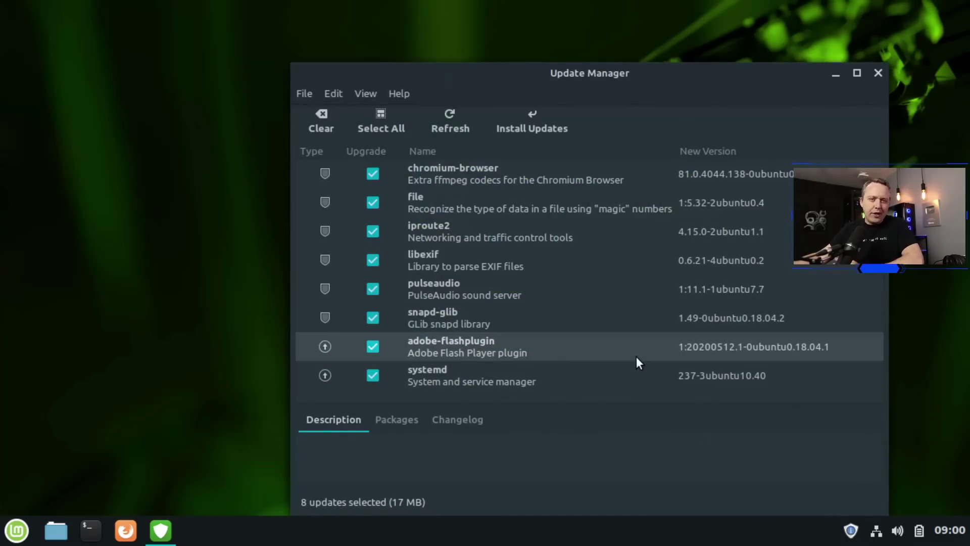
left_click_drag(600, 70, 468, 13)
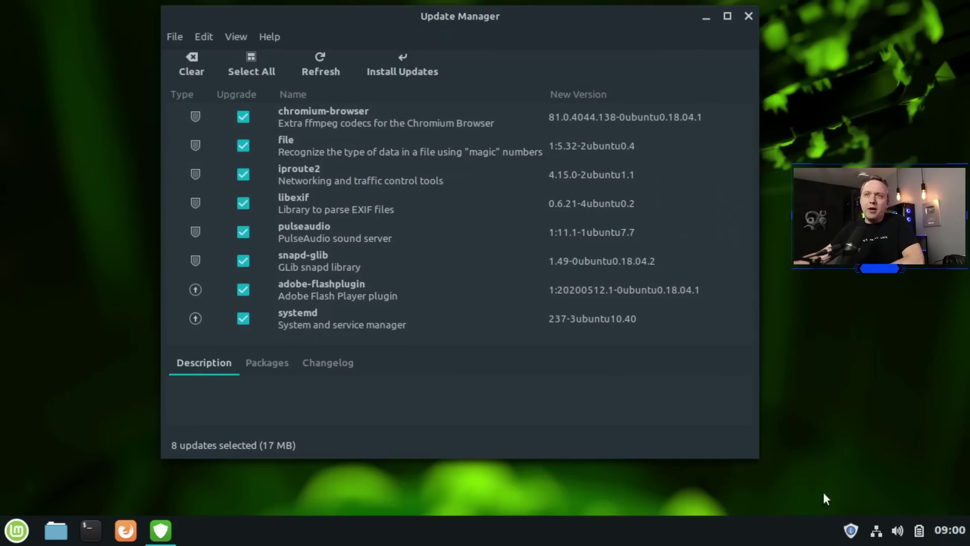
double_click(471, 24)
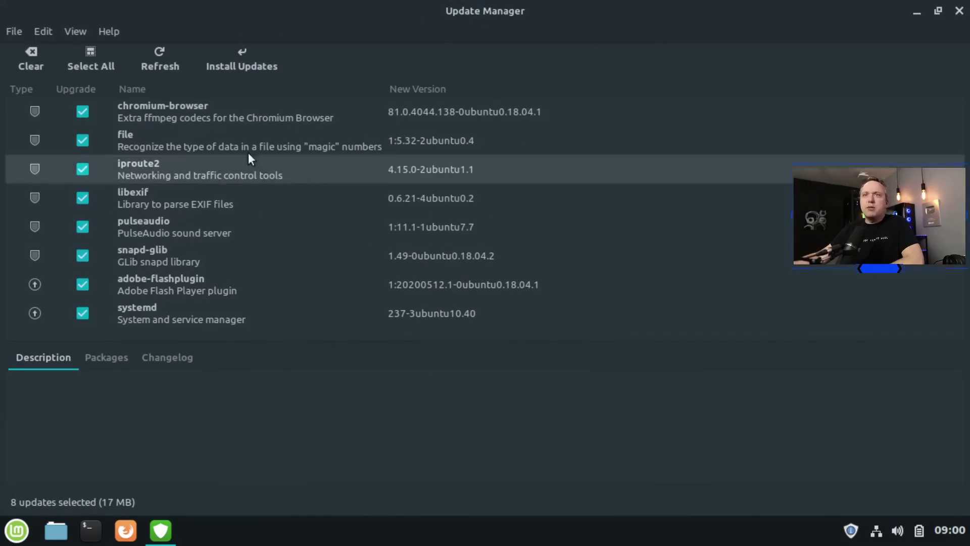
Refresh the package information so the 8-update, 17 MB list is current
left_click(160, 51)
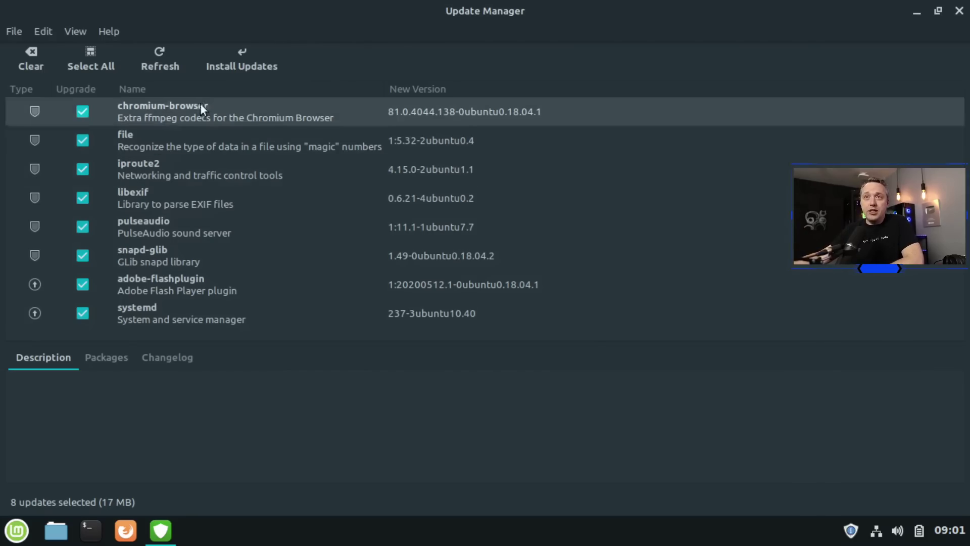
Install the 8 selected updates, authorizing with the account password
left_click(236, 65)
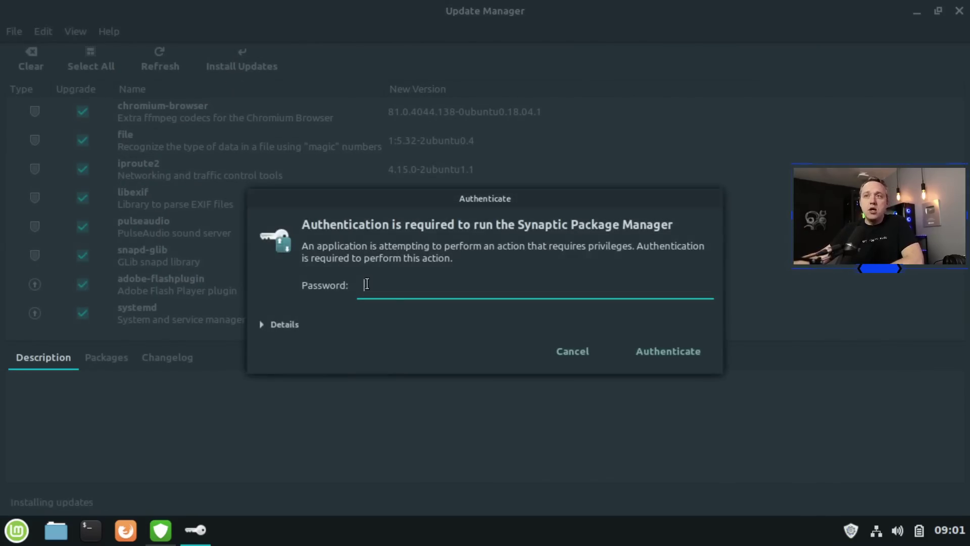
type("****")
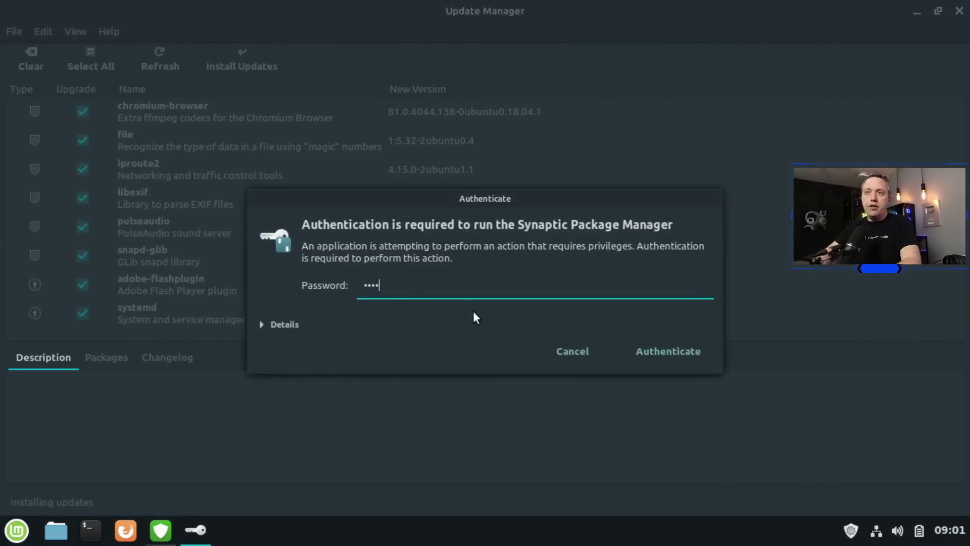
key("Return")
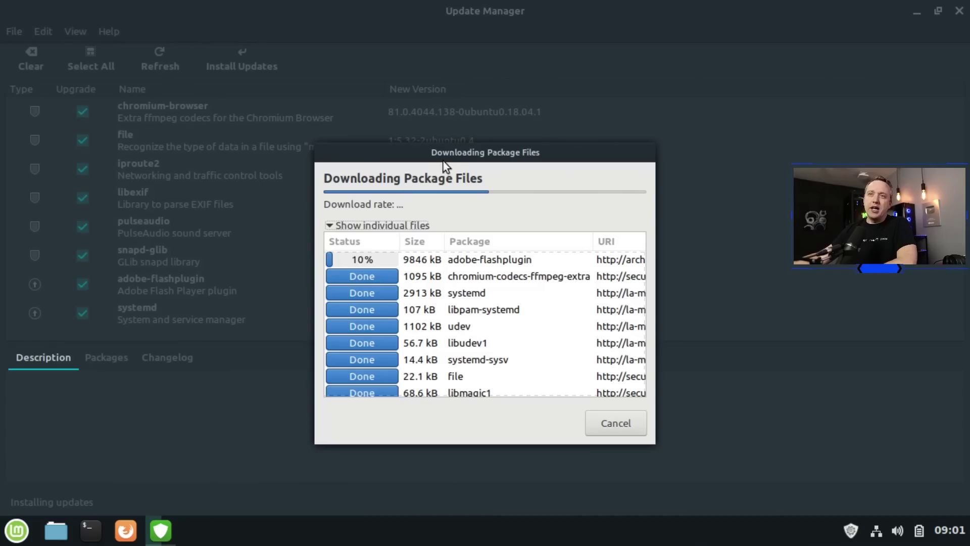
left_click_drag(443, 154, 439, 87)
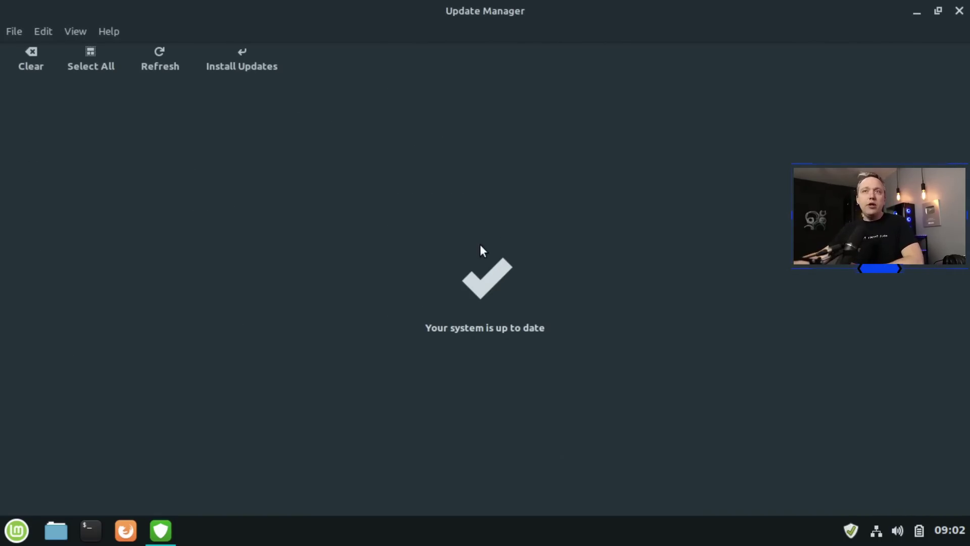
Open Edit > System Snapshots in Timeshift, authenticating with the password
left_click(39, 36)
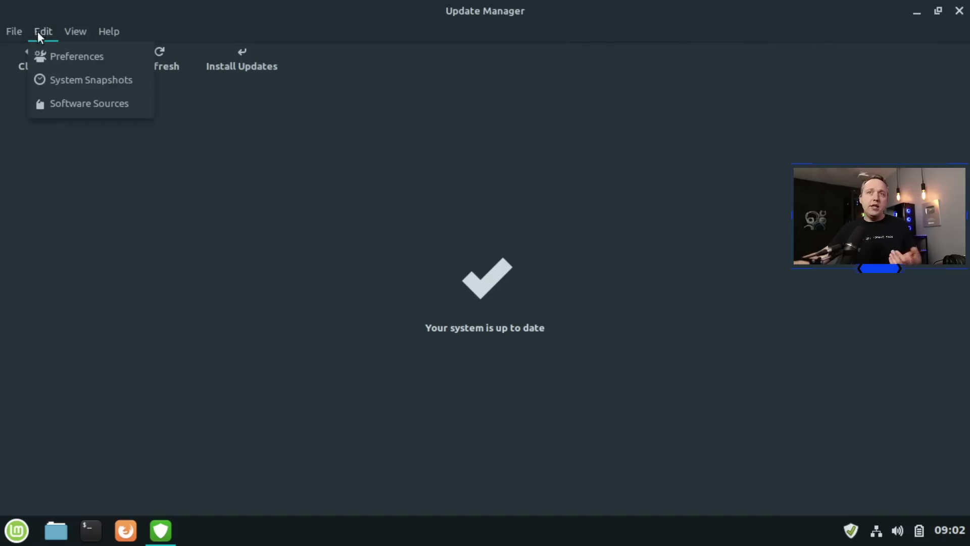
left_click(71, 80)
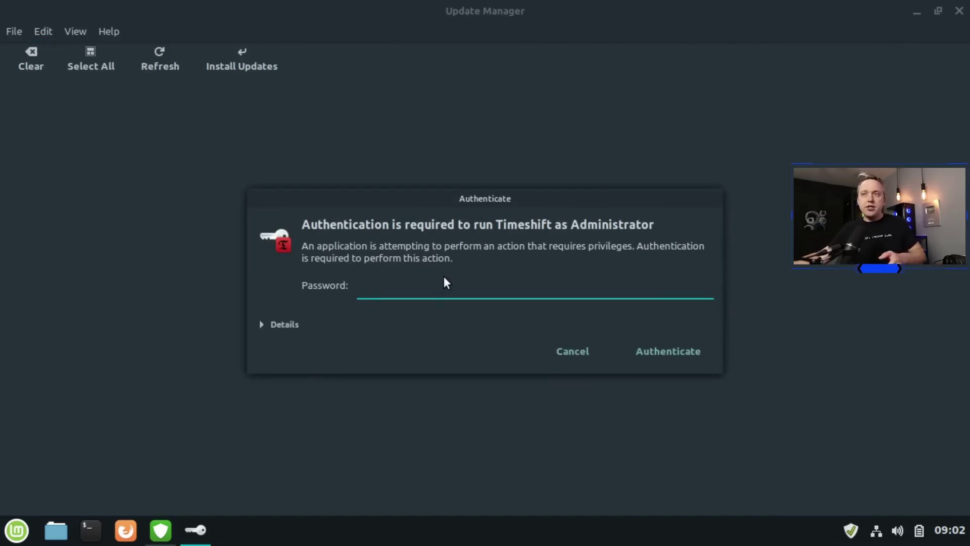
type("****")
key("Return")
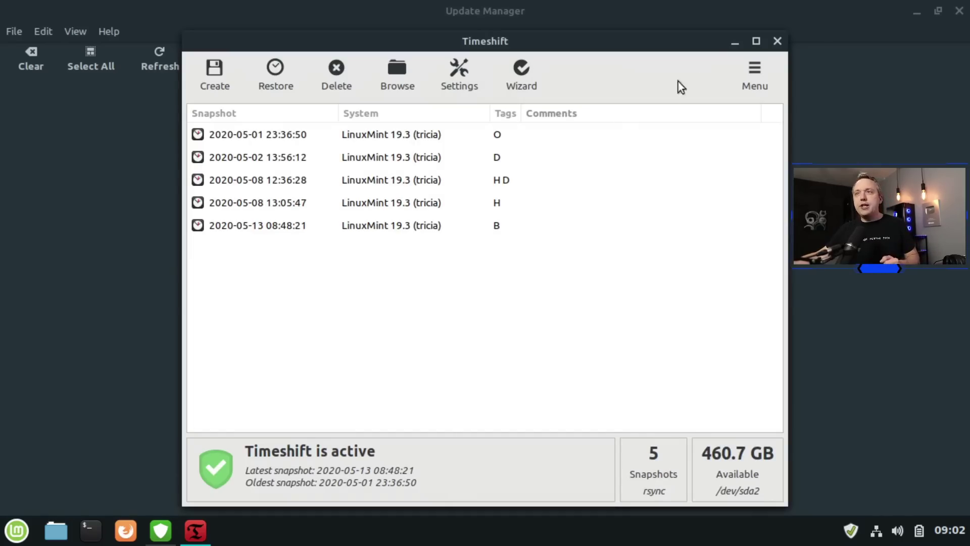
Close Timeshift and open the Kernels window from the View menu
left_click(778, 41)
left_click(75, 32)
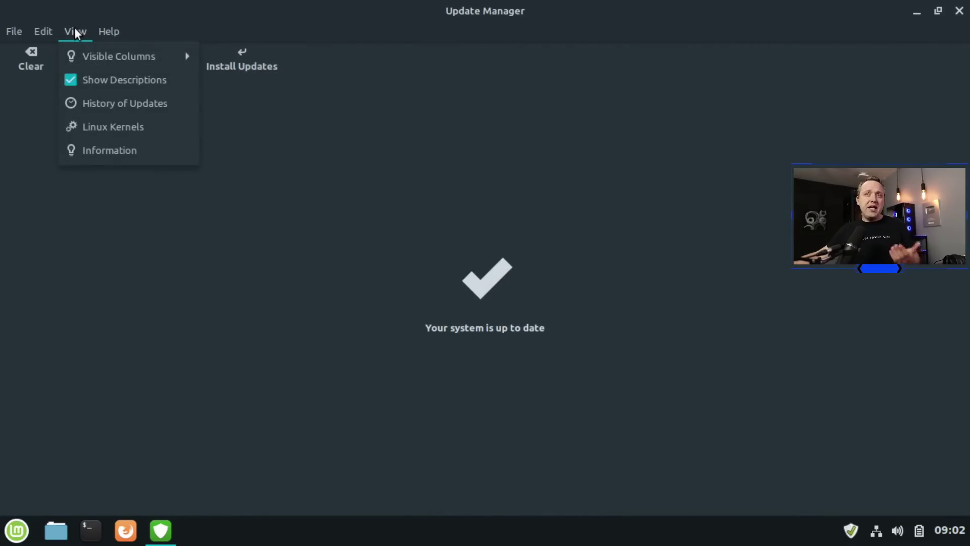
left_click(118, 133)
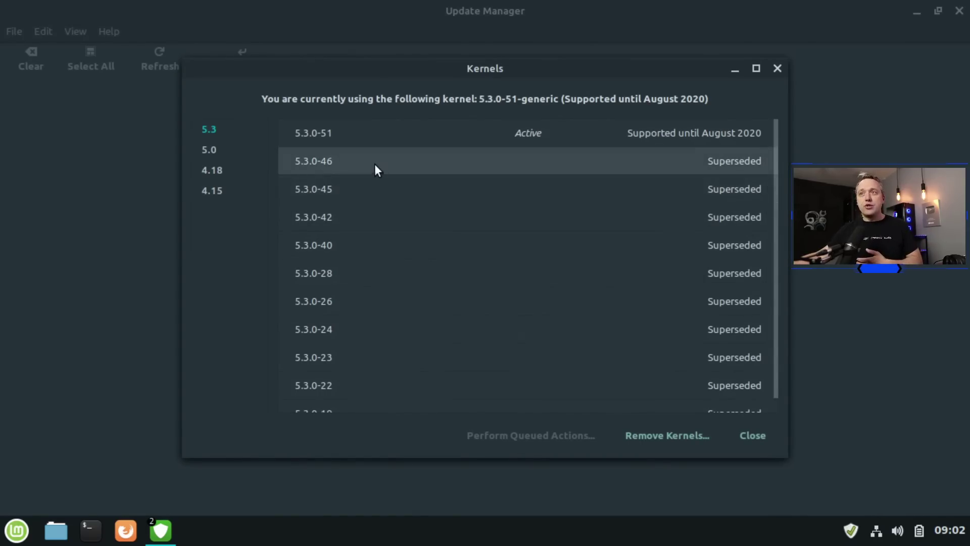
Inspect kernels 5.3.0-51 and 5.0.0-47, return to the 5.3 series, then close Kernels
left_click(383, 129)
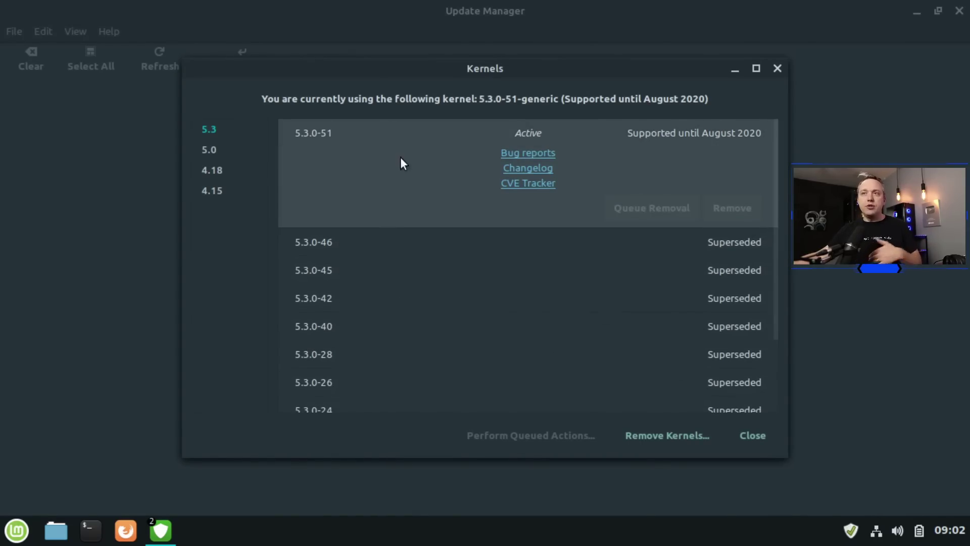
scroll(342, 236, "down", 3)
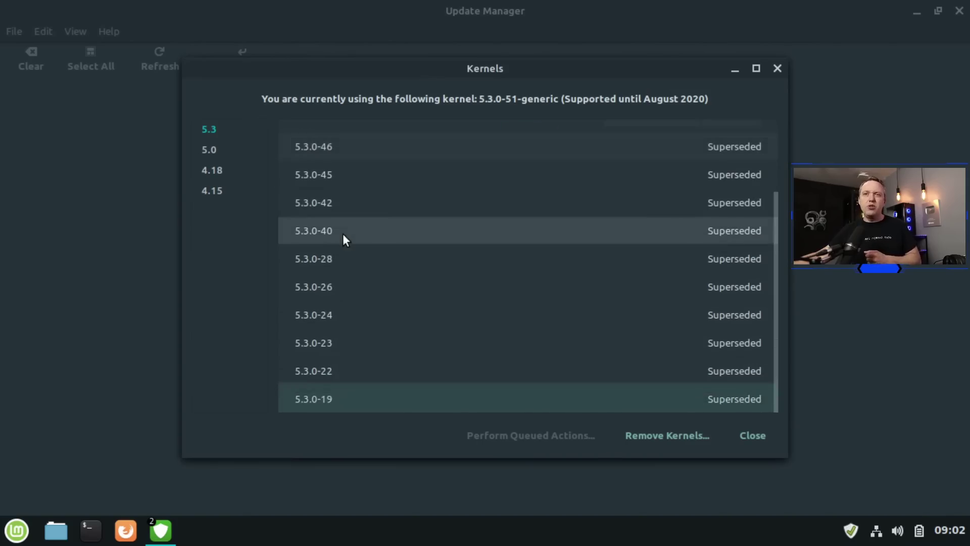
left_click(223, 152)
left_click(353, 137)
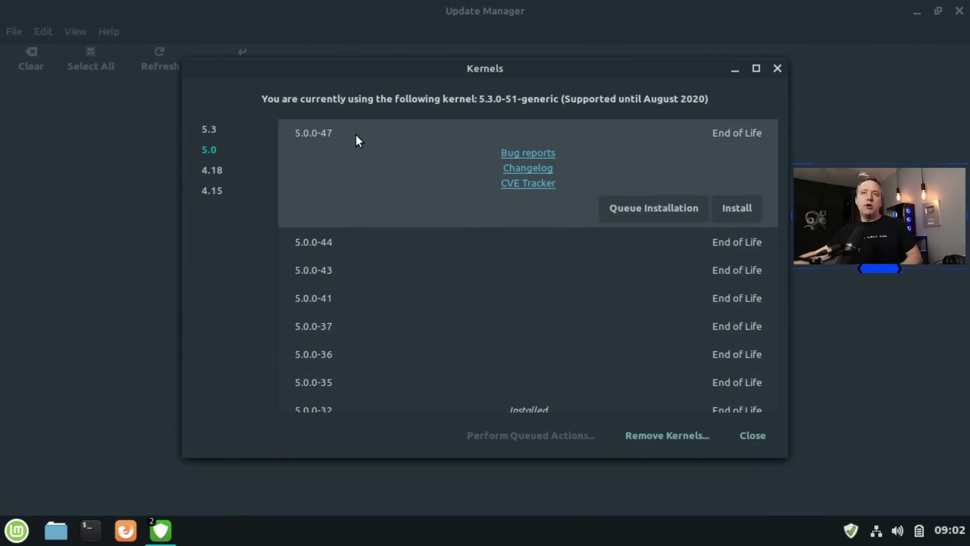
left_click(224, 137)
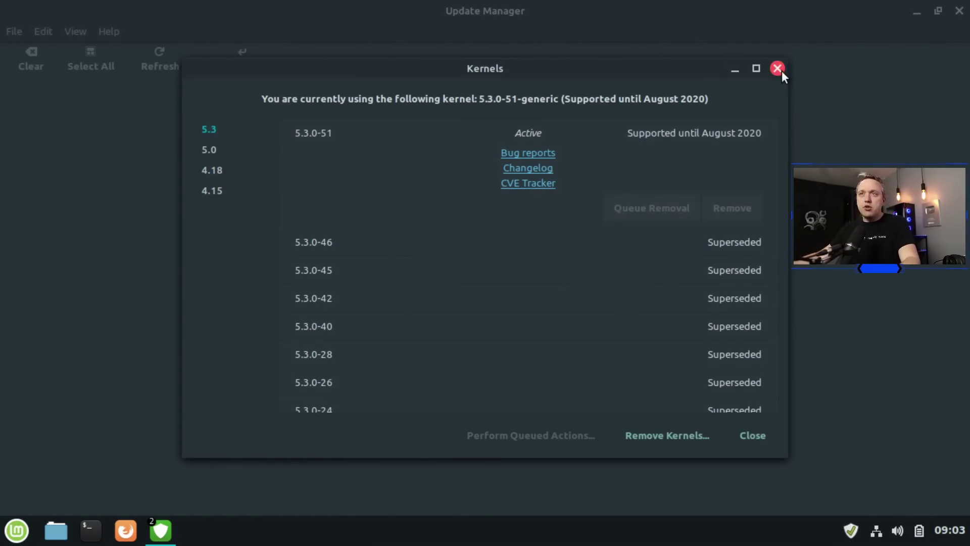
left_click(778, 69)
Open Software Sources with password authentication and show its empty PPAs list
left_click(76, 32)
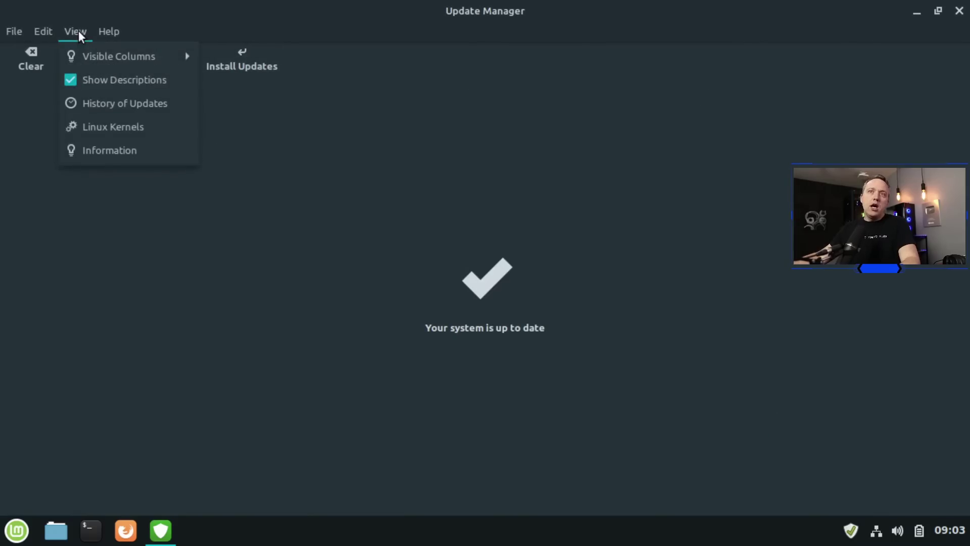
mouse_move(105, 30)
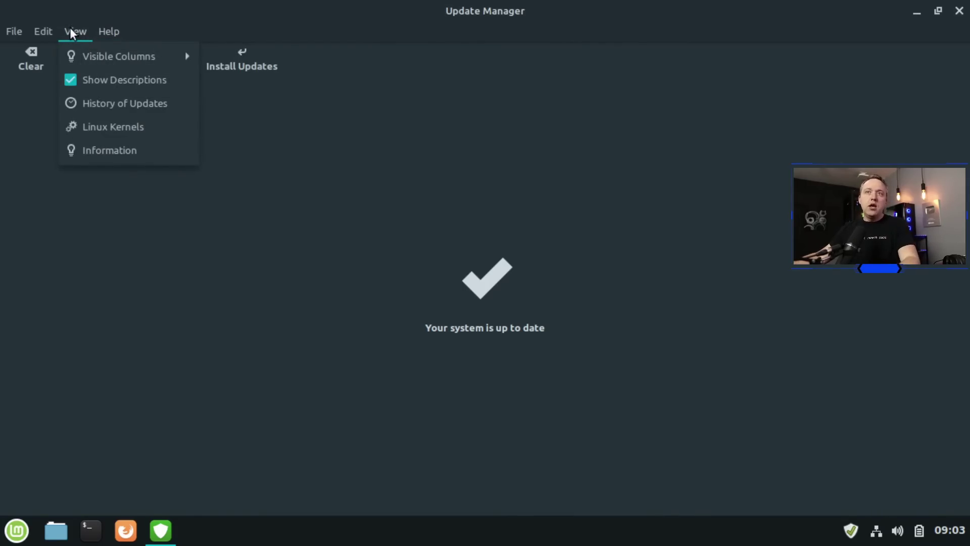
mouse_move(44, 27)
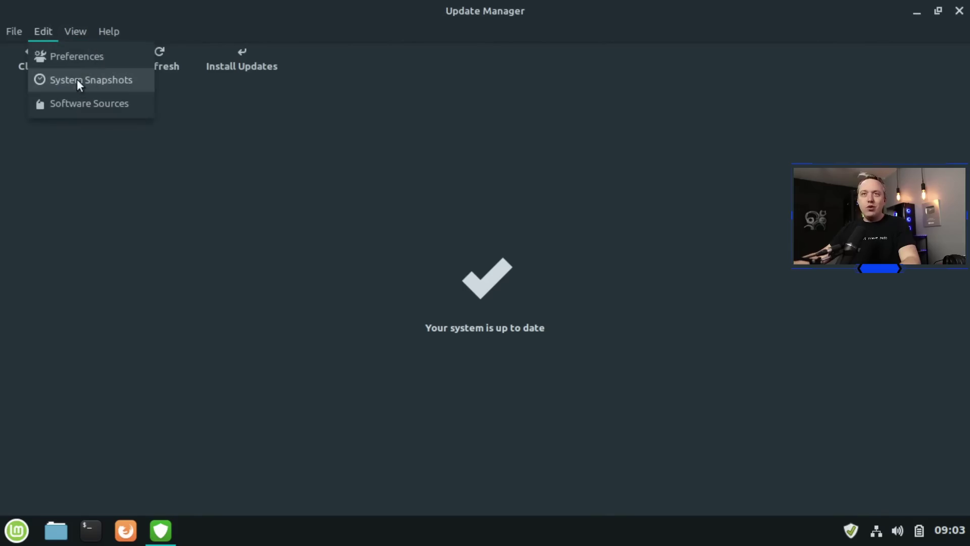
left_click(79, 100)
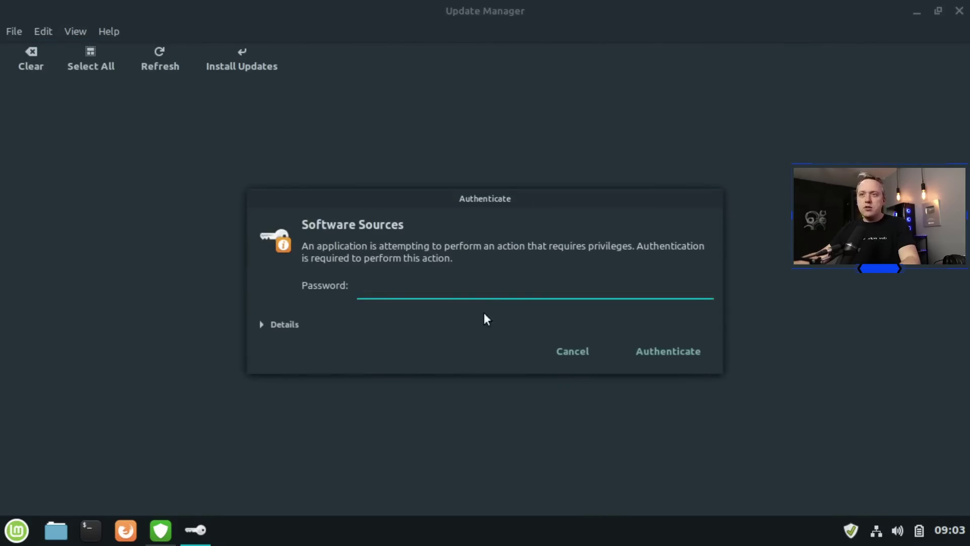
type("****")
key("Return")
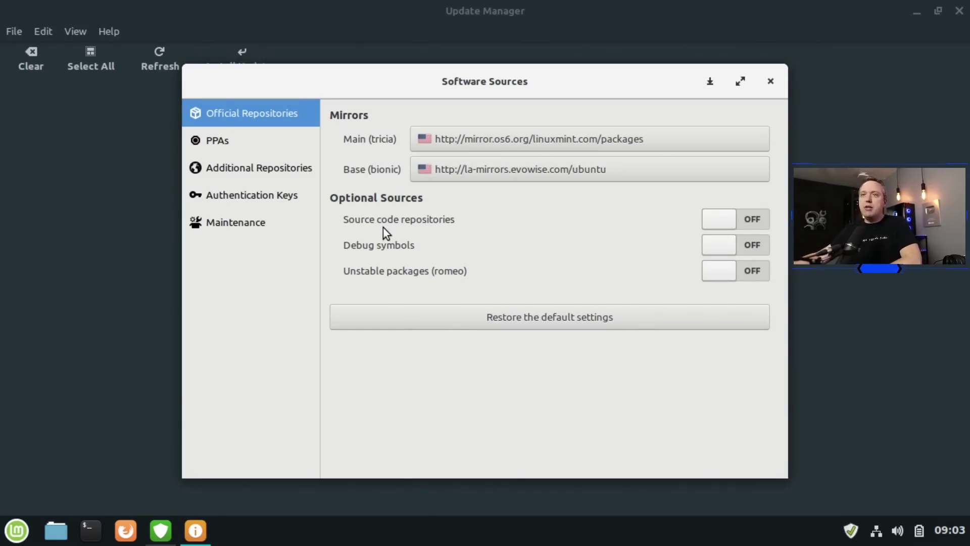
left_click(235, 148)
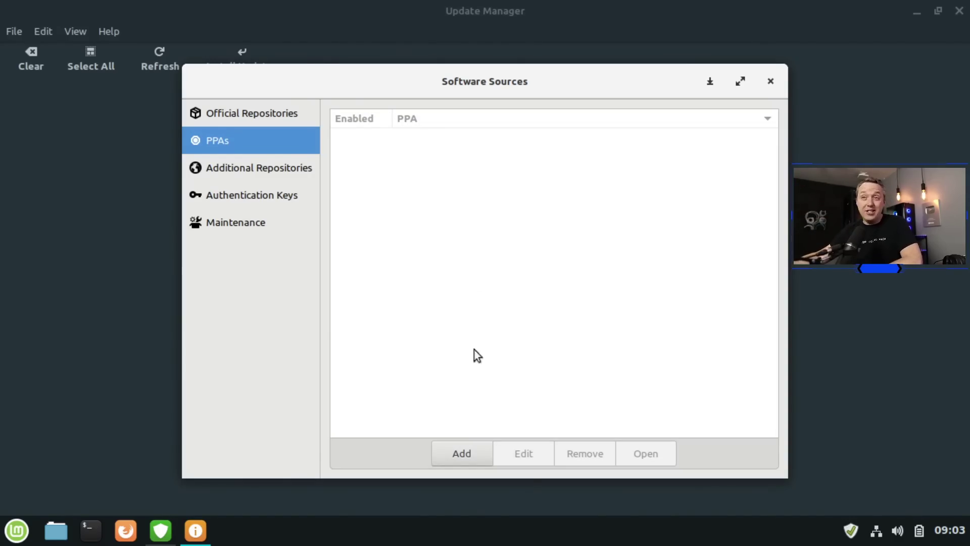
Browse Additional Repositories and Authentication Keys, ending on the Maintenance page
left_click(220, 164)
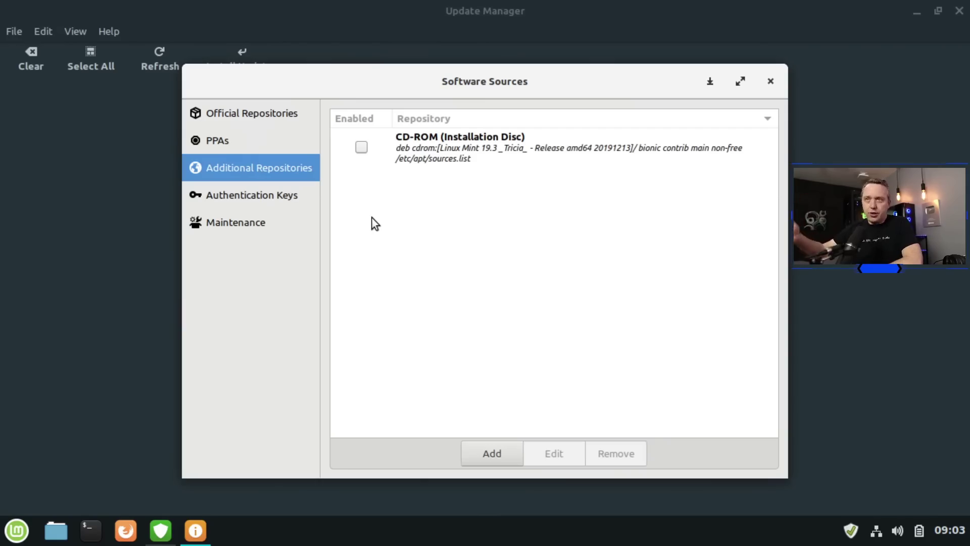
left_click(255, 195)
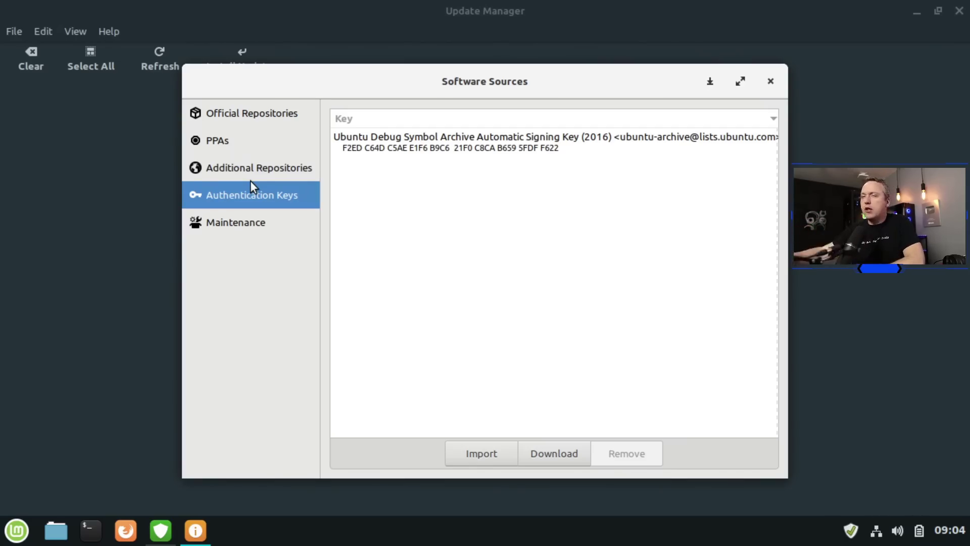
left_click(240, 226)
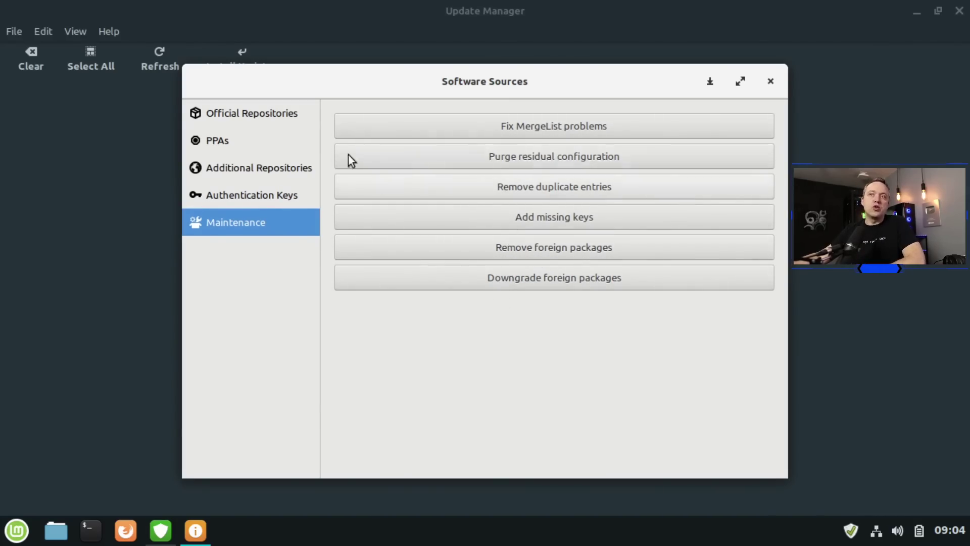
Switch the Main (tricia) mirror to EvoWise CDN and refresh the package cache
left_click(261, 123)
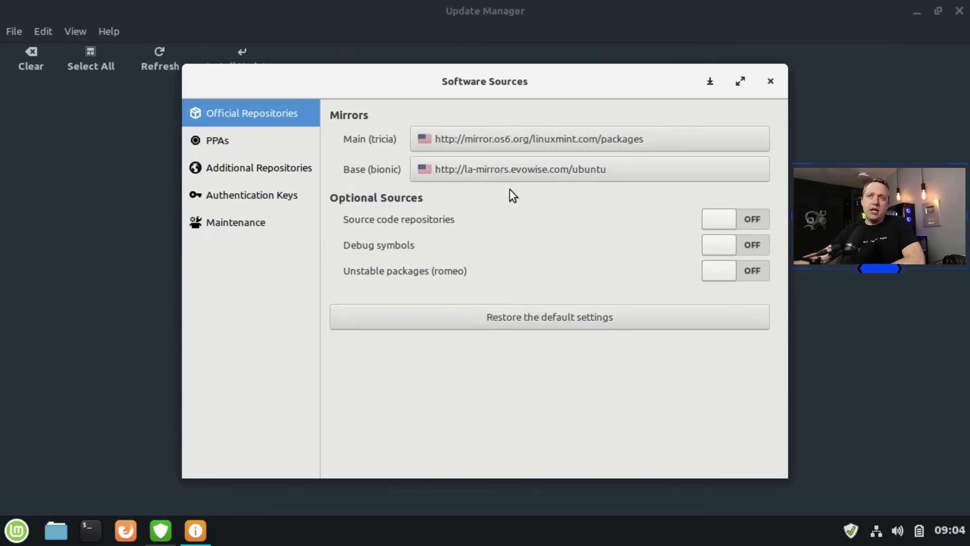
left_click(556, 140)
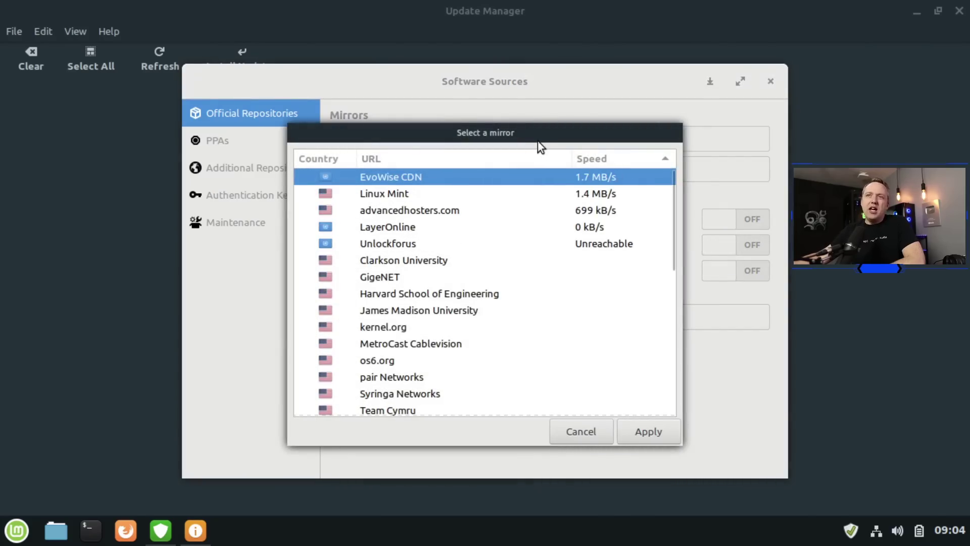
left_click_drag(542, 133, 313, 86)
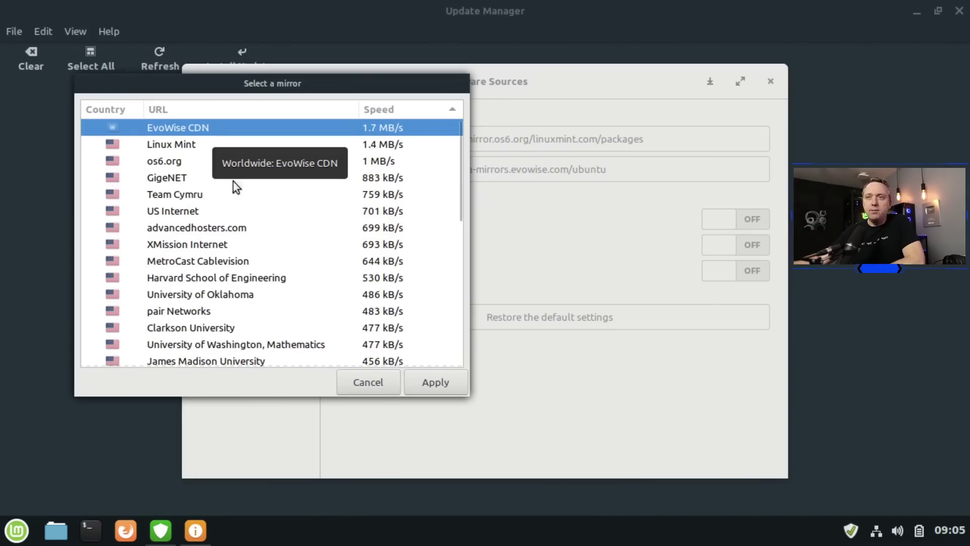
scroll(232, 202, "down", 10)
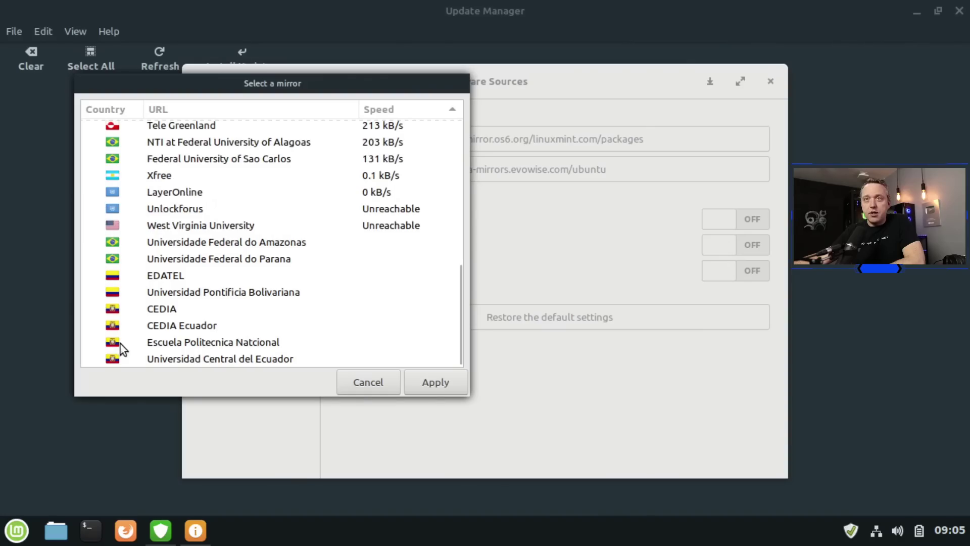
scroll(245, 290, "up", 10)
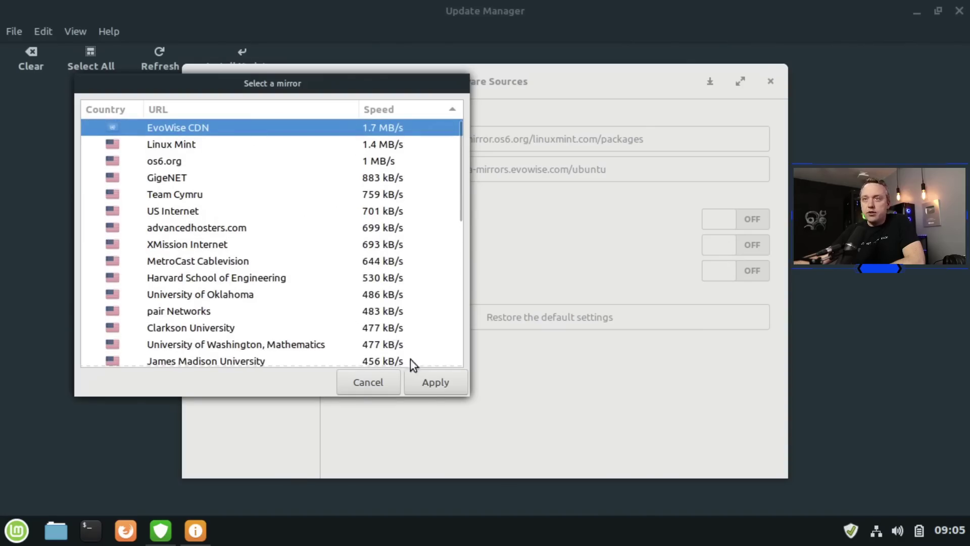
left_click(438, 380)
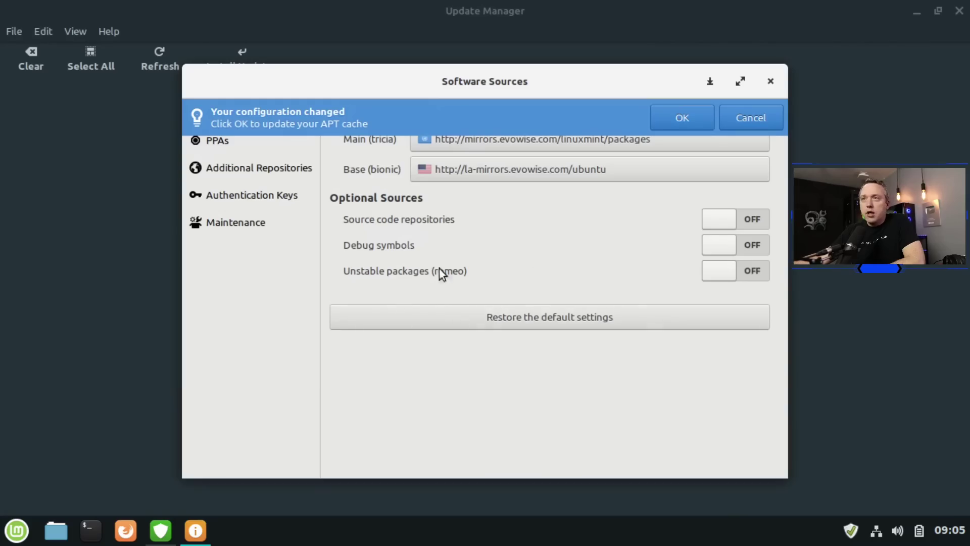
left_click(678, 120)
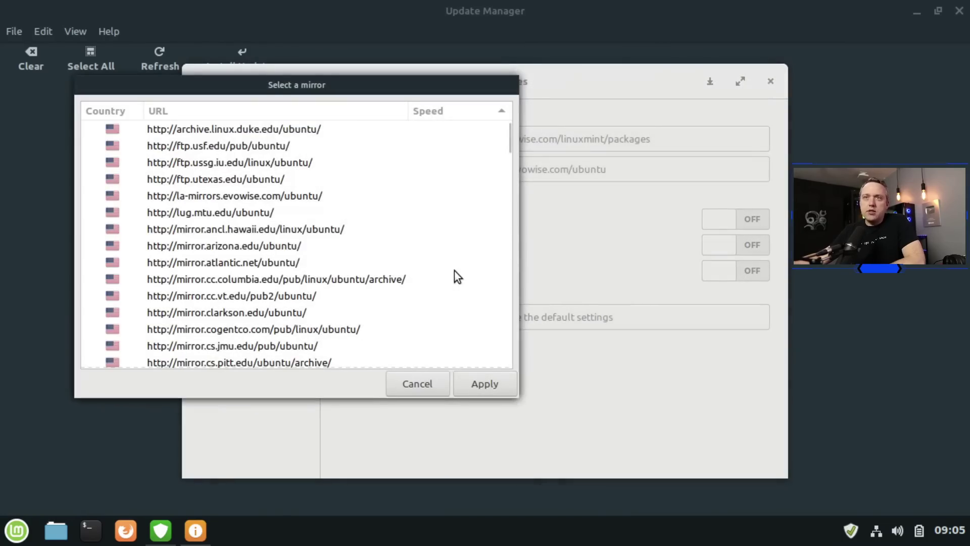
Set the Base (bionic) mirror to la-mirrors.evowise.com, refresh the cache, and close Software Sources
left_click(233, 132)
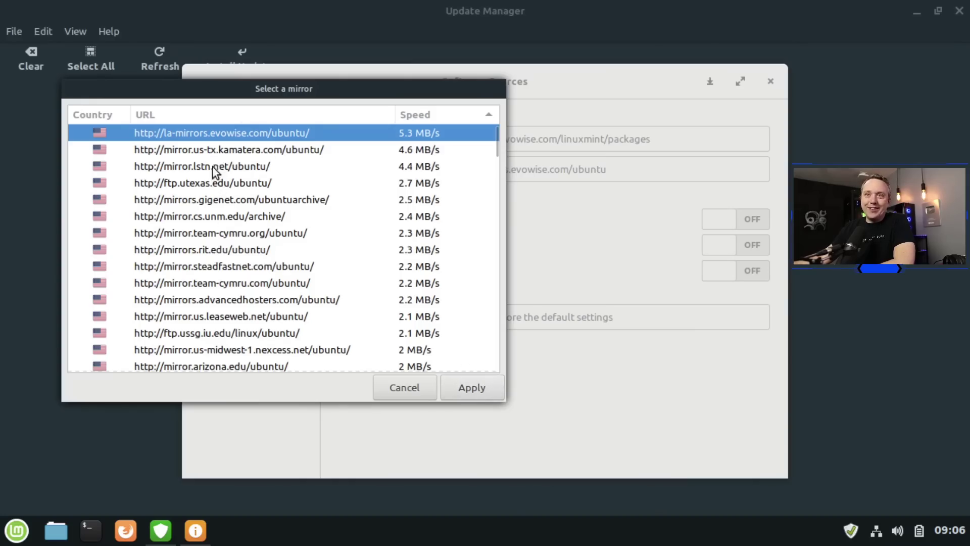
left_click(212, 153)
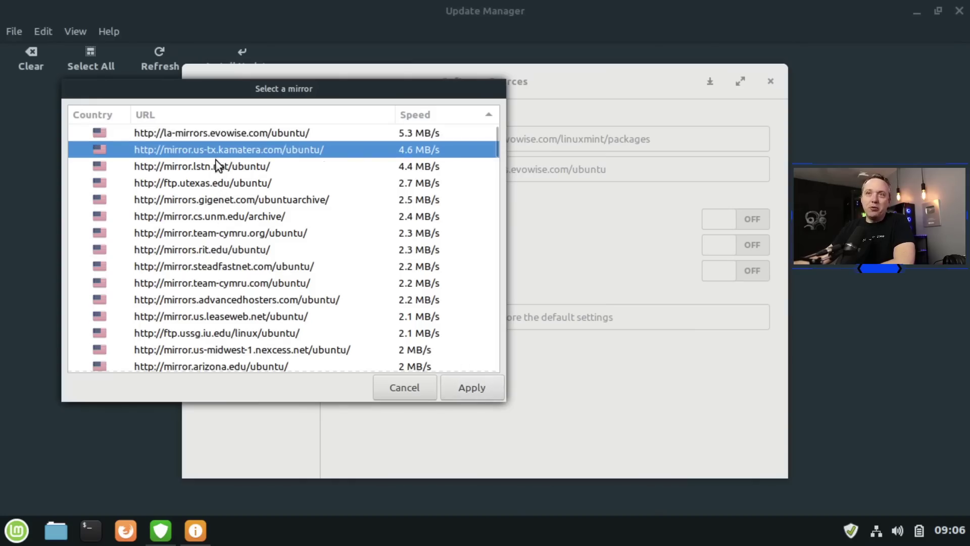
left_click(203, 130)
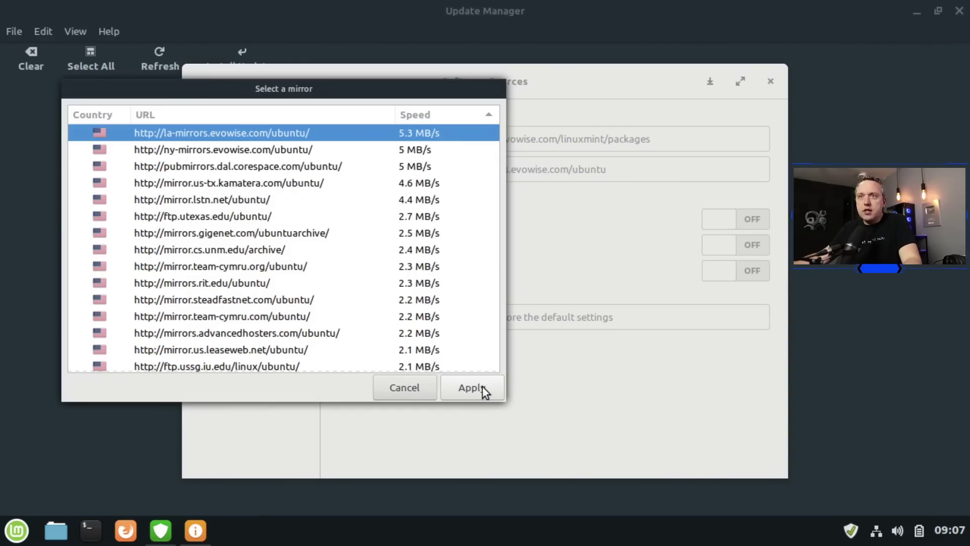
left_click(482, 386)
left_click(674, 122)
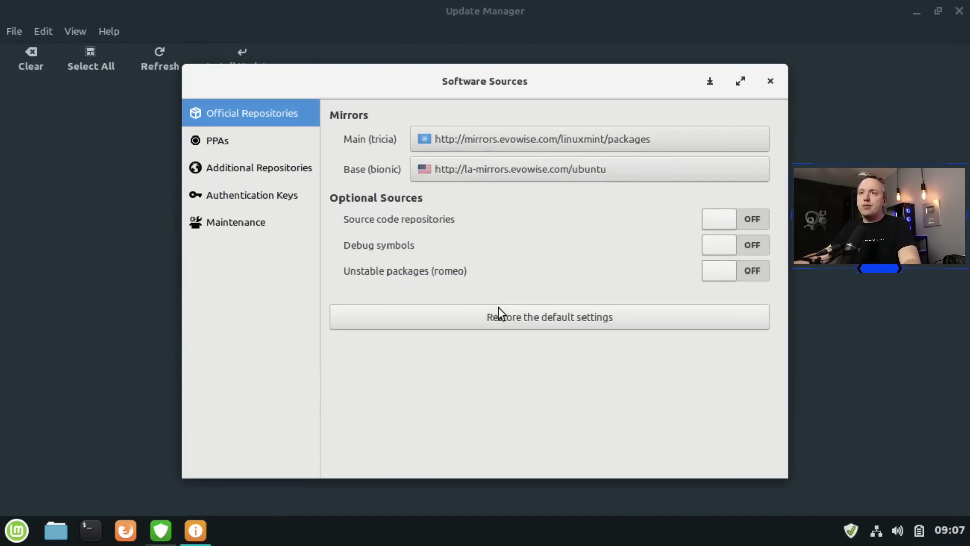
left_click(771, 81)
Look through the Update Manager menus and dismiss them without choosing anything
left_click(77, 30)
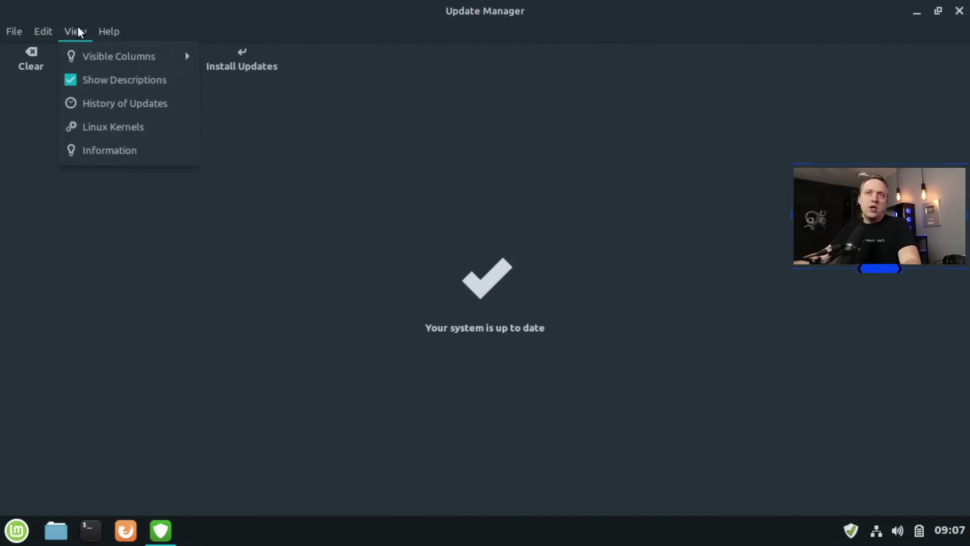
mouse_move(44, 31)
mouse_move(78, 29)
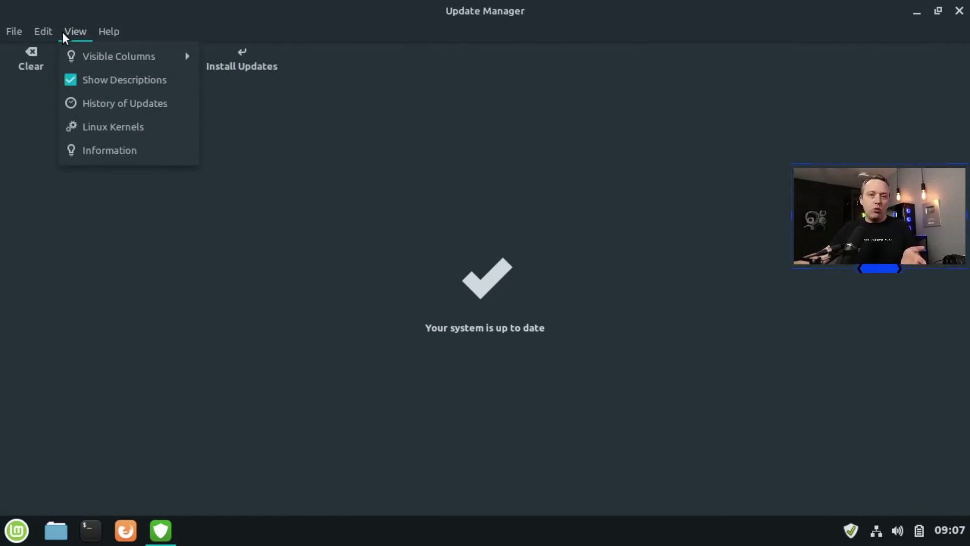
left_click(398, 257)
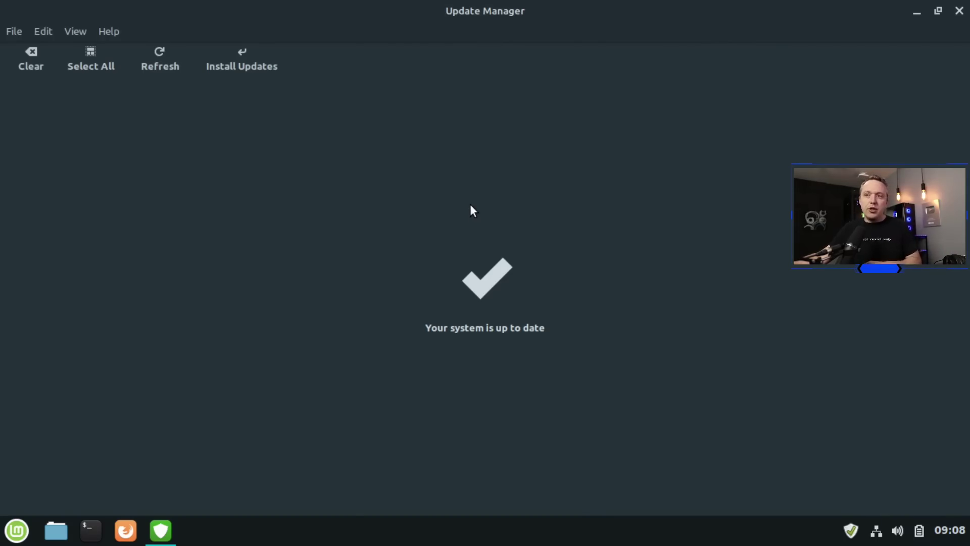
Refresh the list of available updates with Ctrl+R
key("ctrl+r")
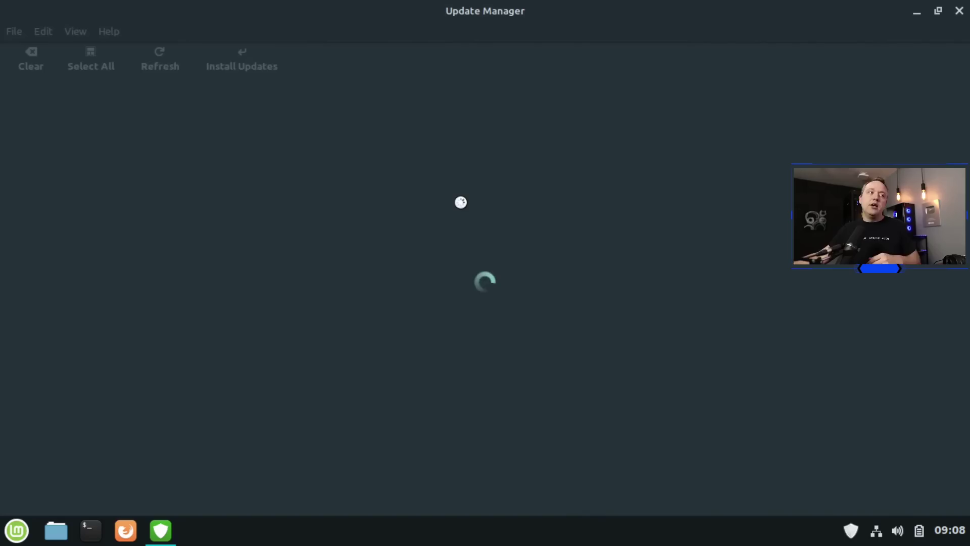